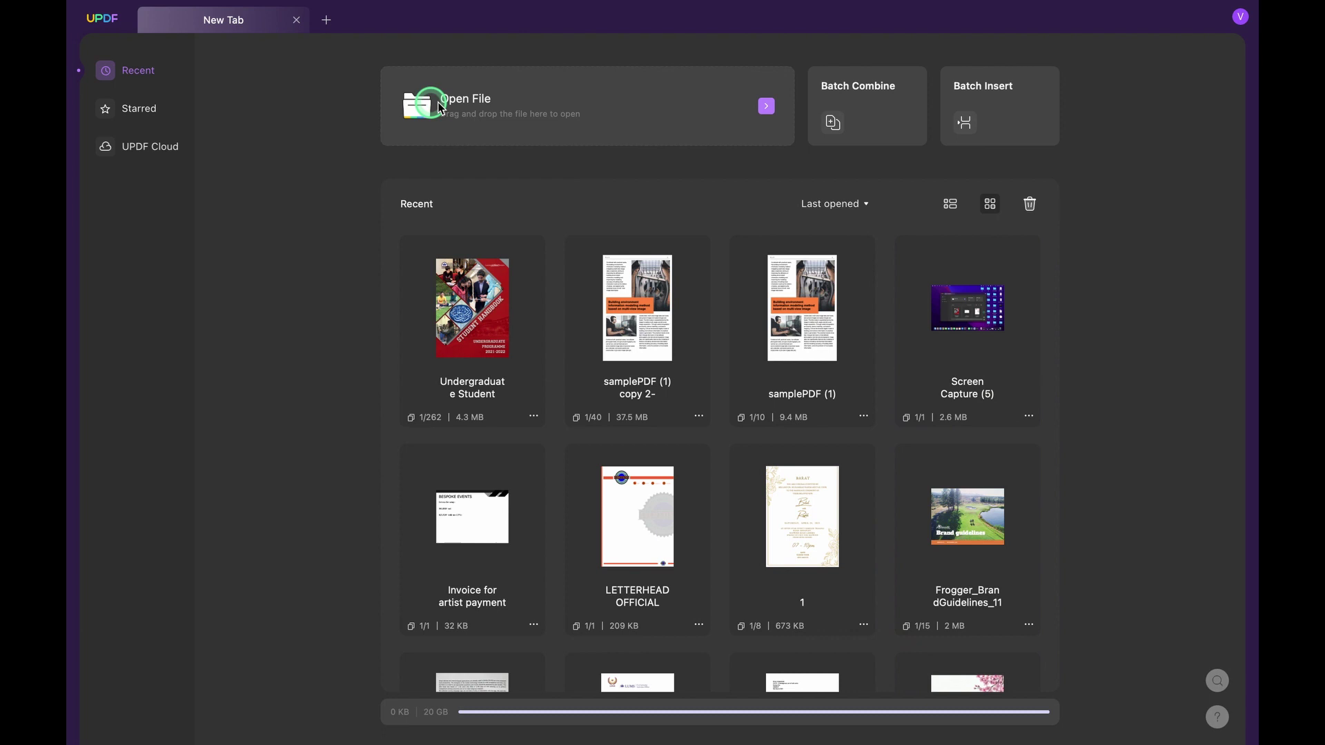
# Open 'samplePDF (1) copy 2-Merge.pdf' from the Downloads folder in UPDF
pyautogui.click(560, 145)
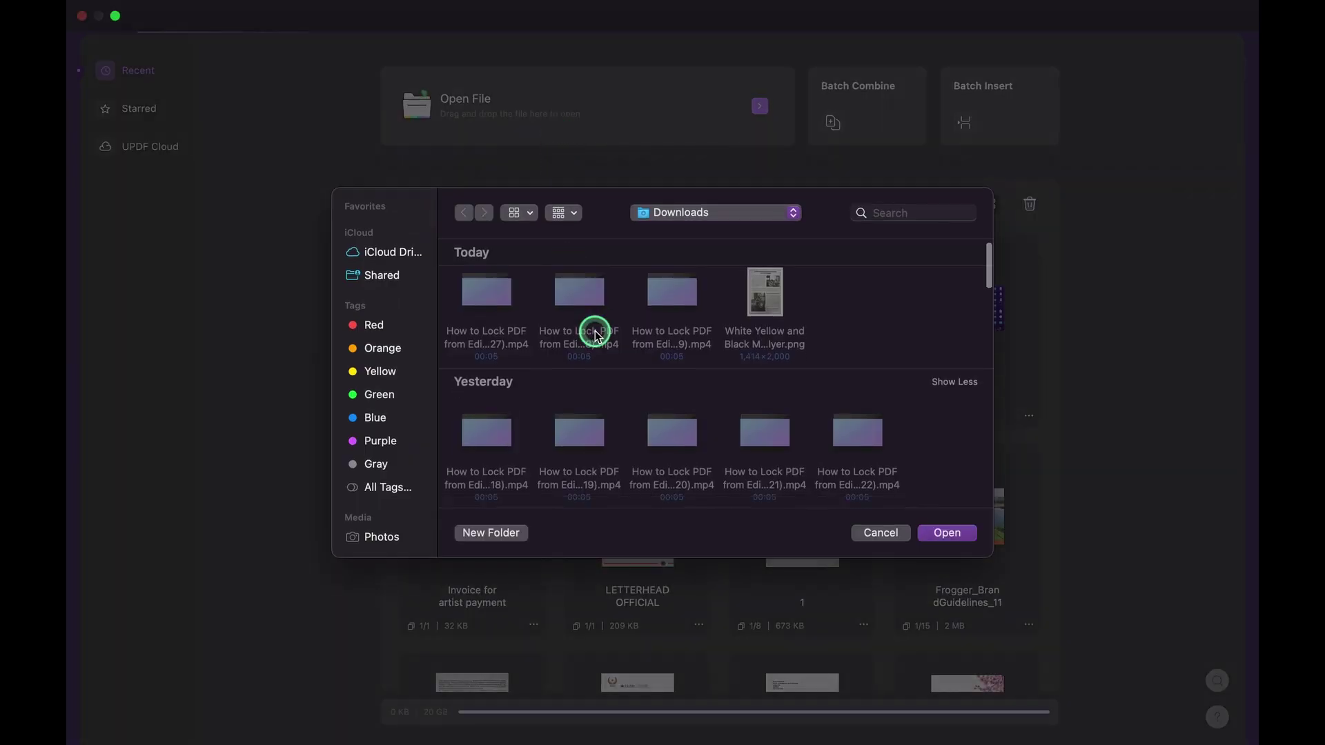
pyautogui.scroll(-5, 594, 332)
pyautogui.click(770, 364)
pyautogui.click(947, 532)
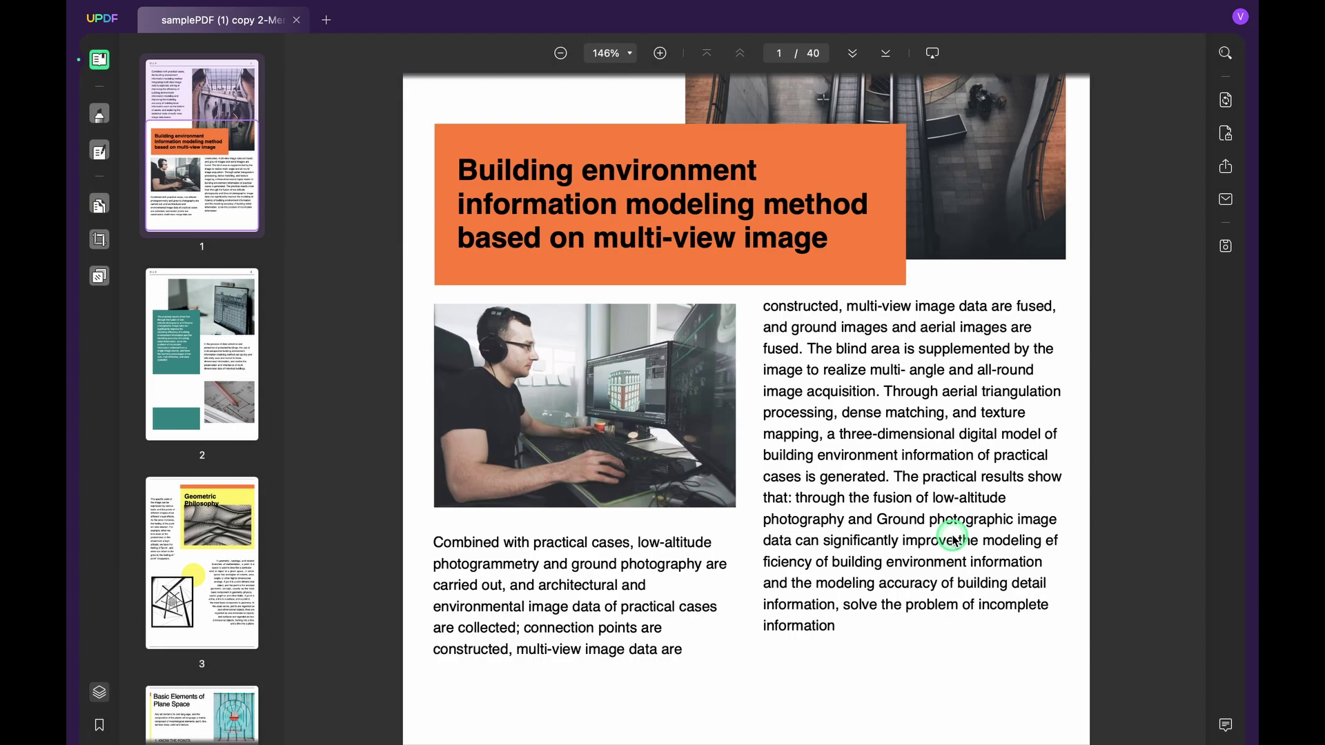
# Export all 40 pages of the PDF as a PowerPoint (.pptx) file
pyautogui.click(1224, 101)
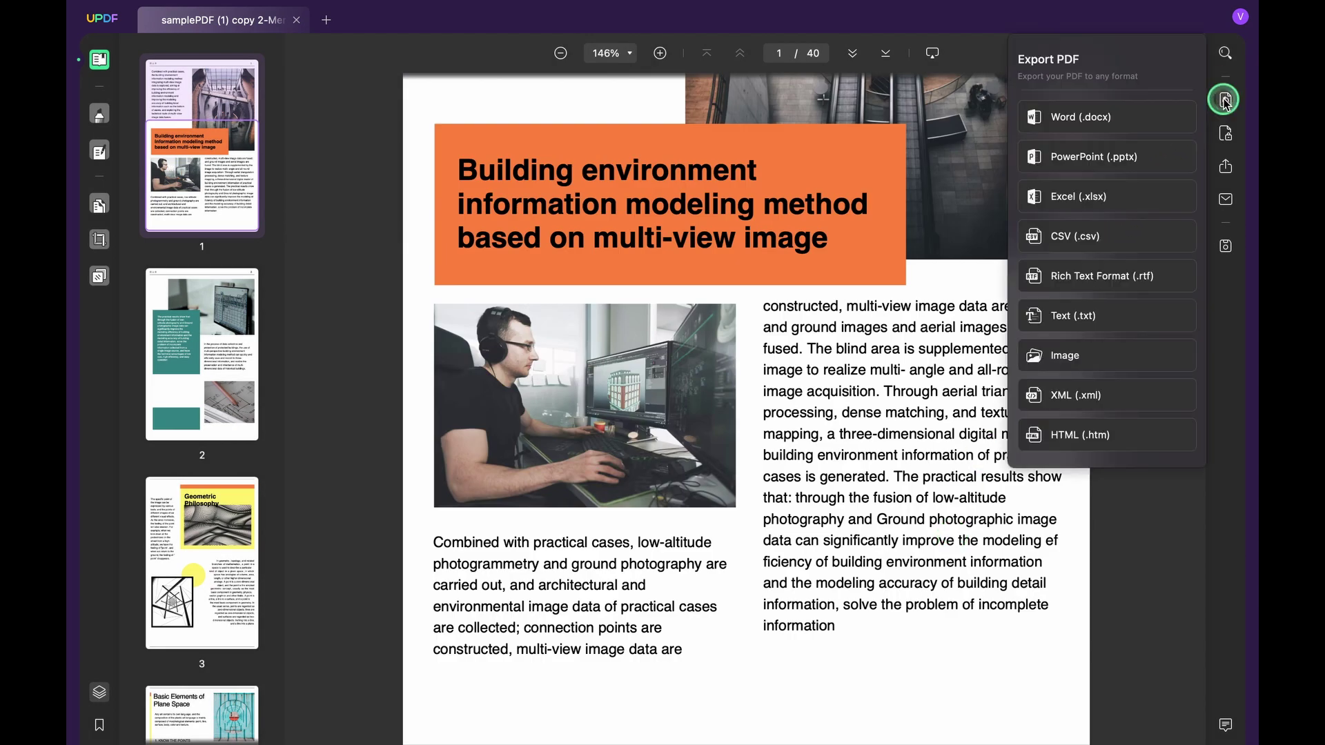
pyautogui.click(1165, 163)
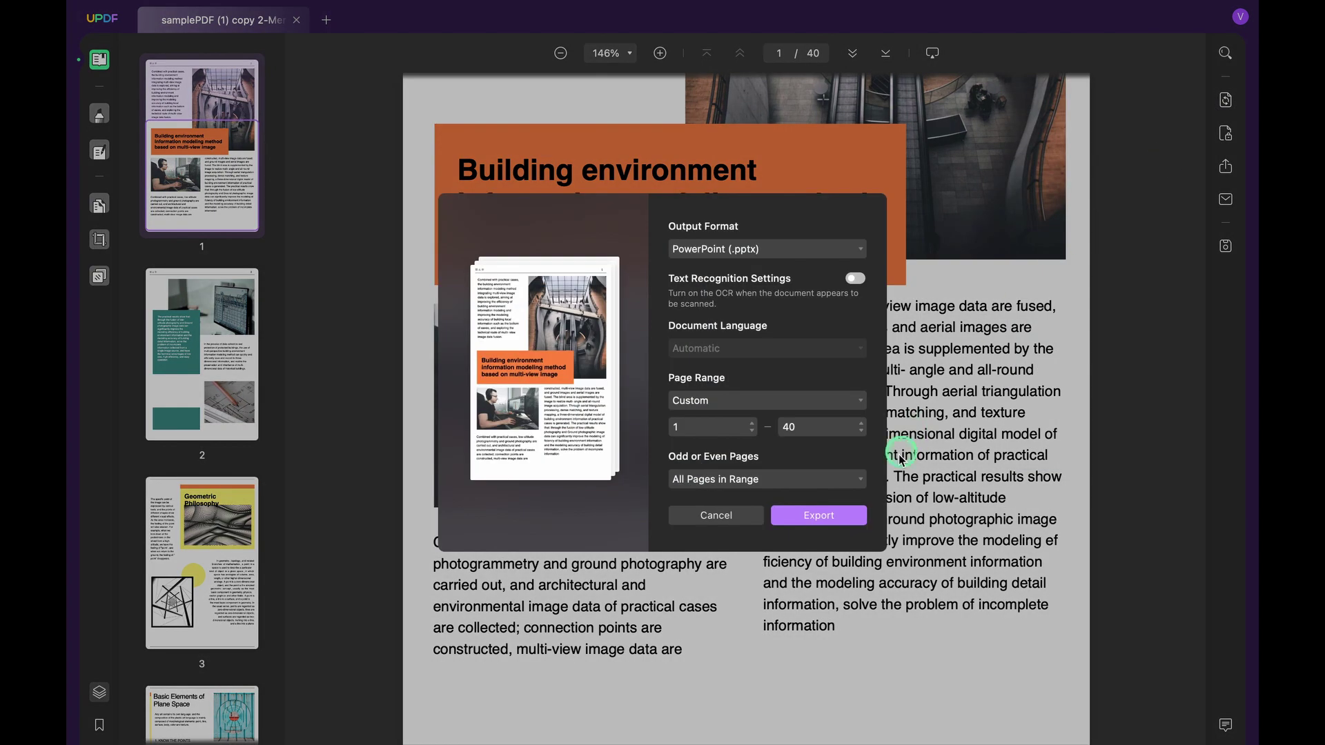
pyautogui.click(841, 520)
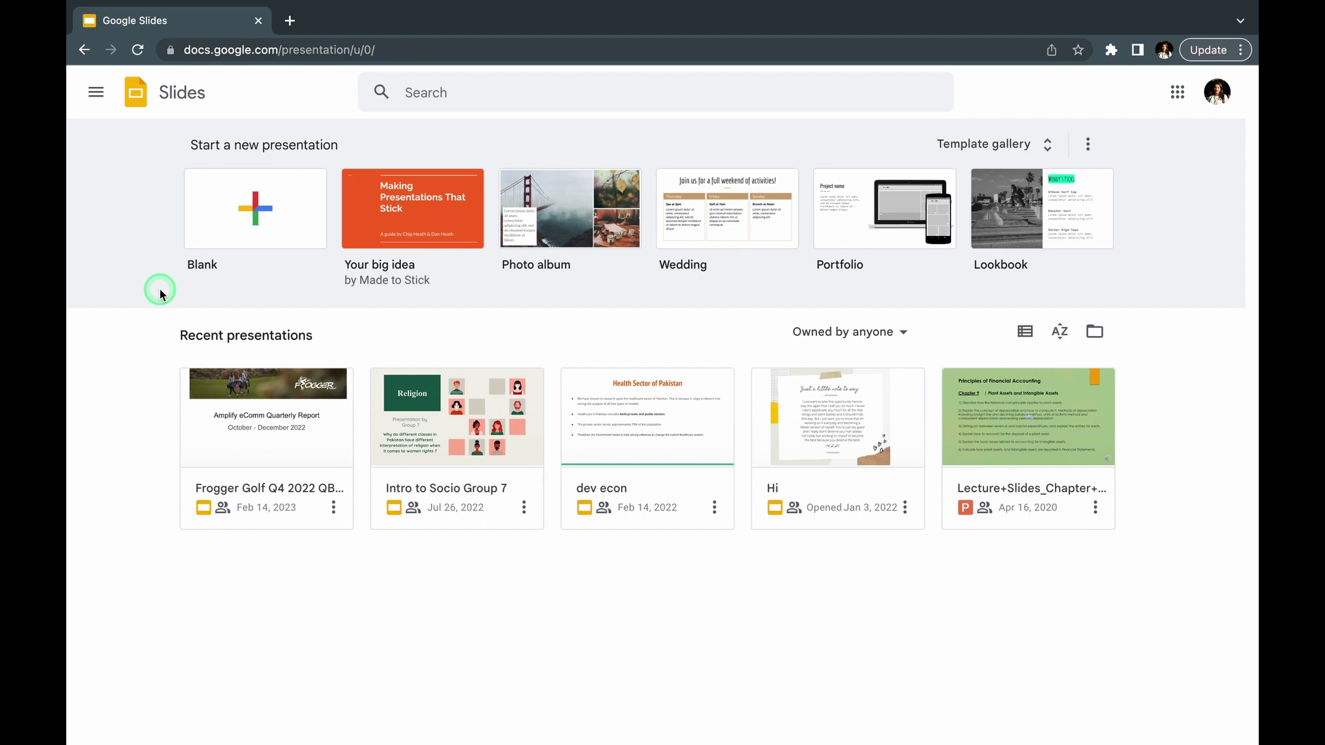
# Create a blank Google Slides presentation and upload the exported samplePDF .pptx into it
pyautogui.click(260, 208)
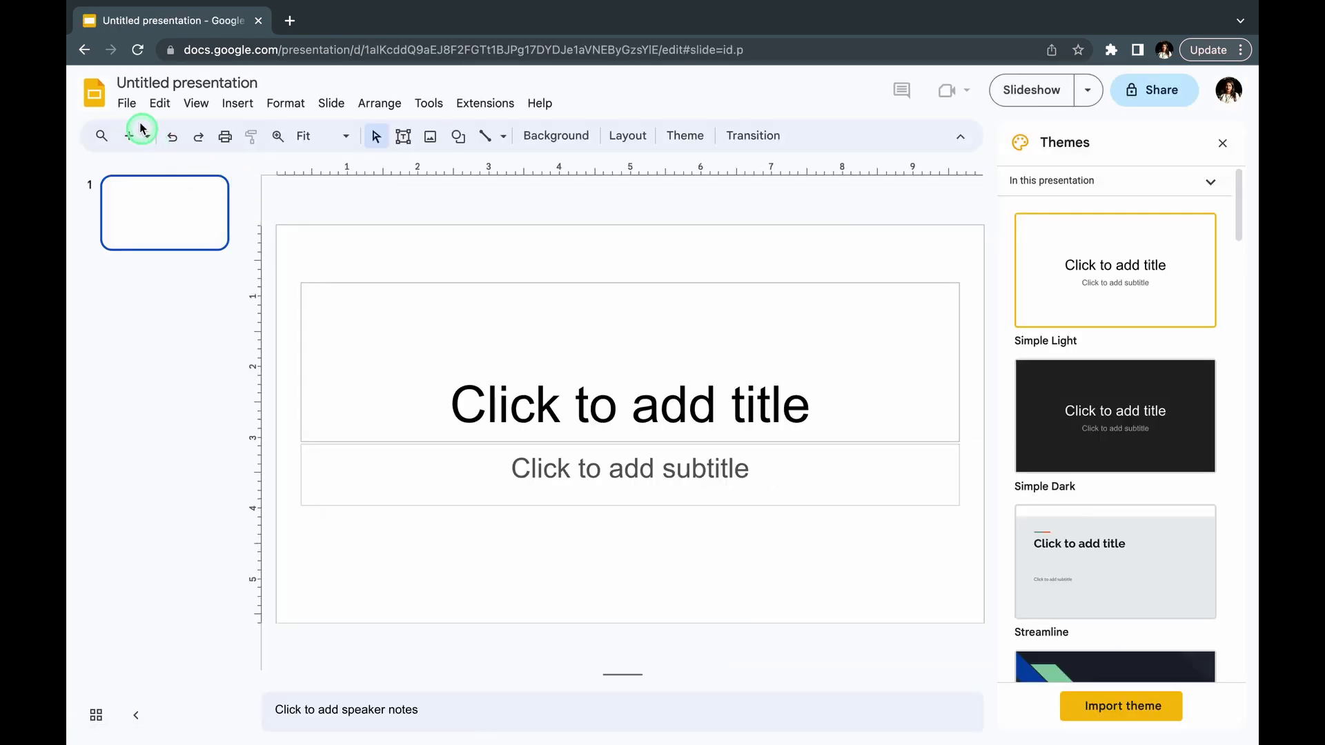
pyautogui.click(127, 102)
pyautogui.click(151, 158)
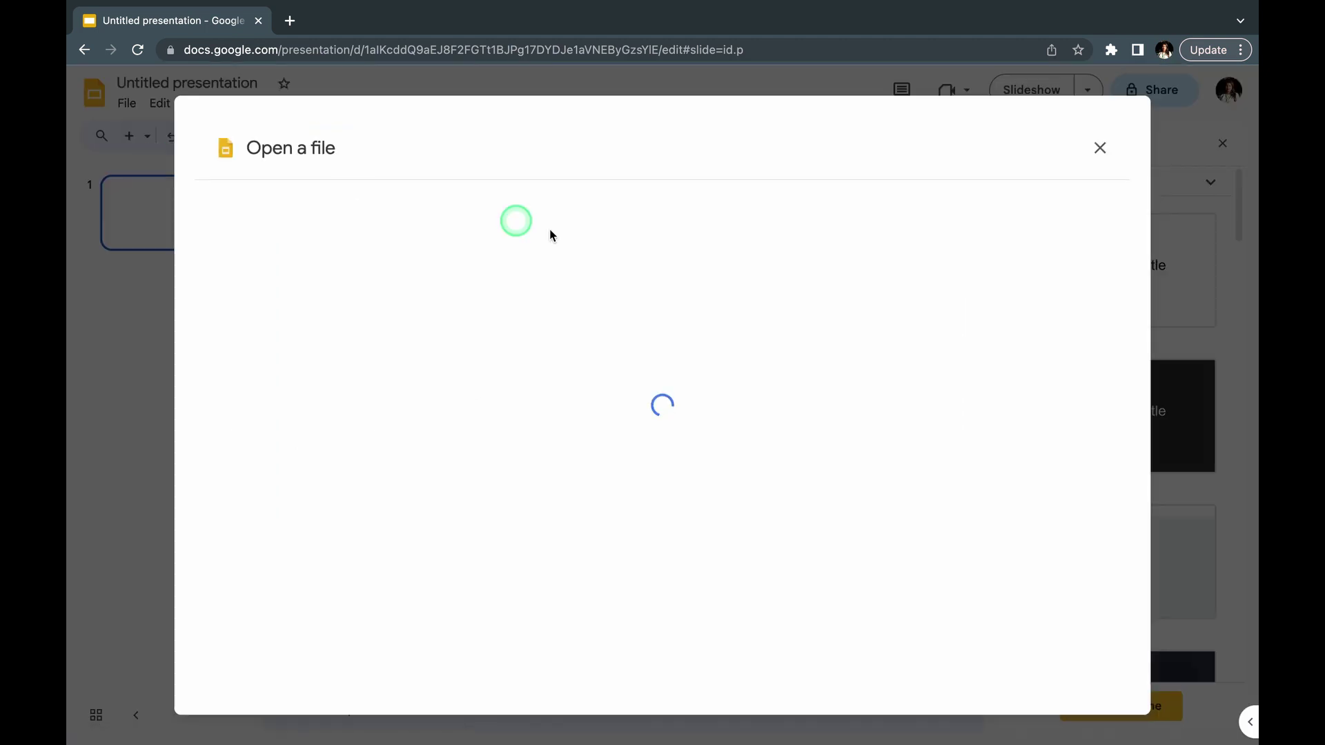
pyautogui.click(648, 207)
pyautogui.click(654, 511)
pyautogui.click(793, 184)
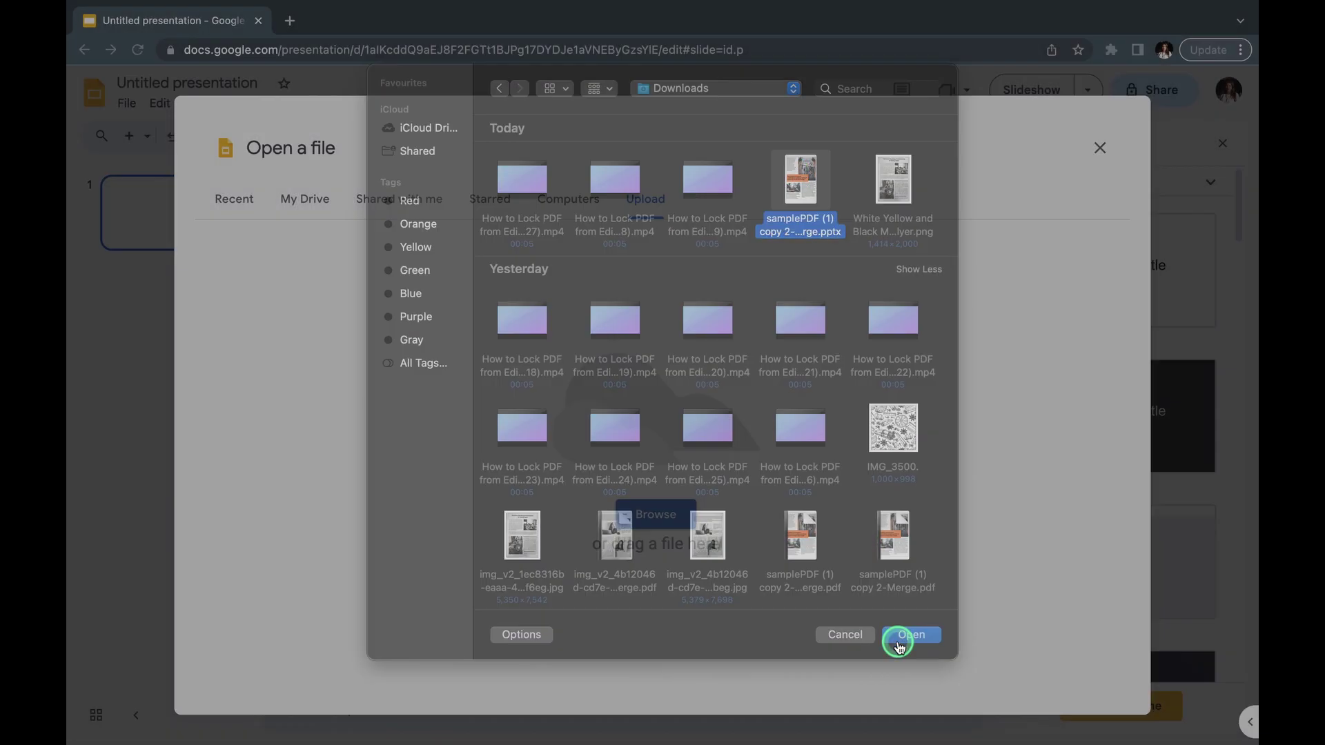
pyautogui.click(898, 641)
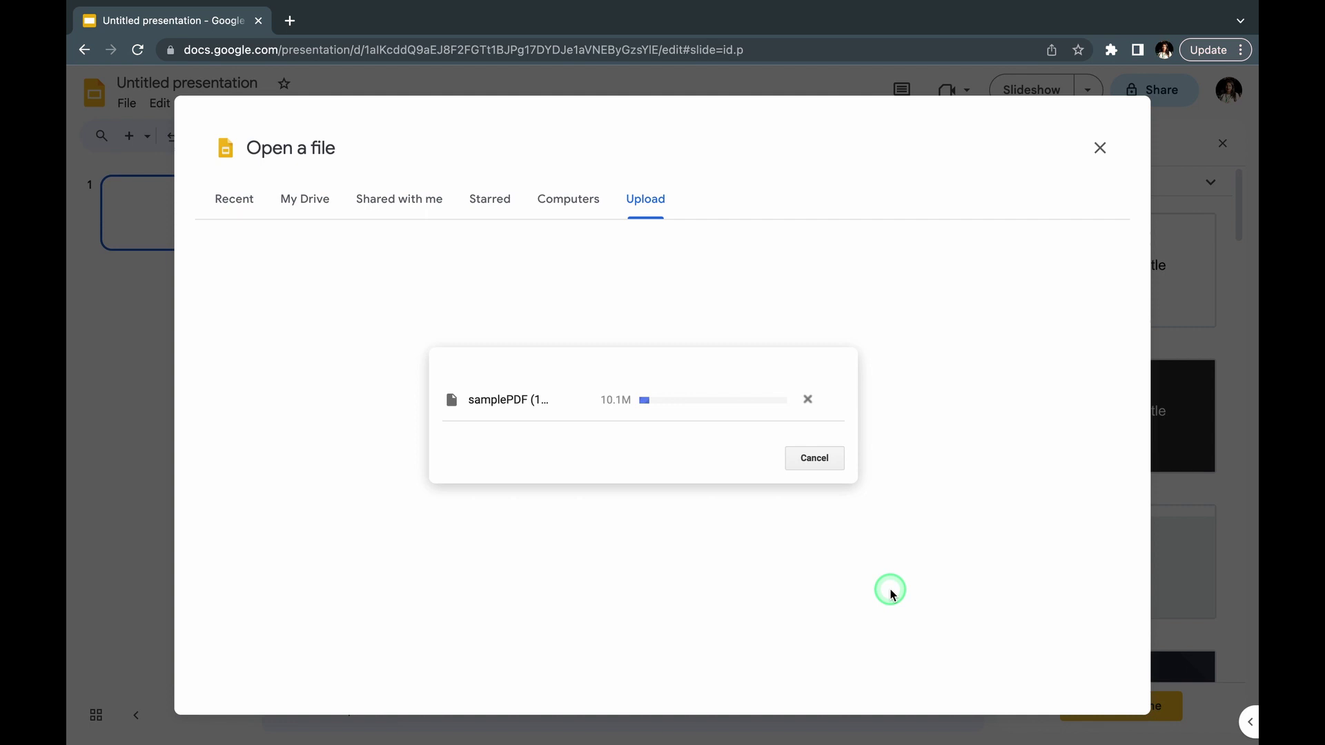